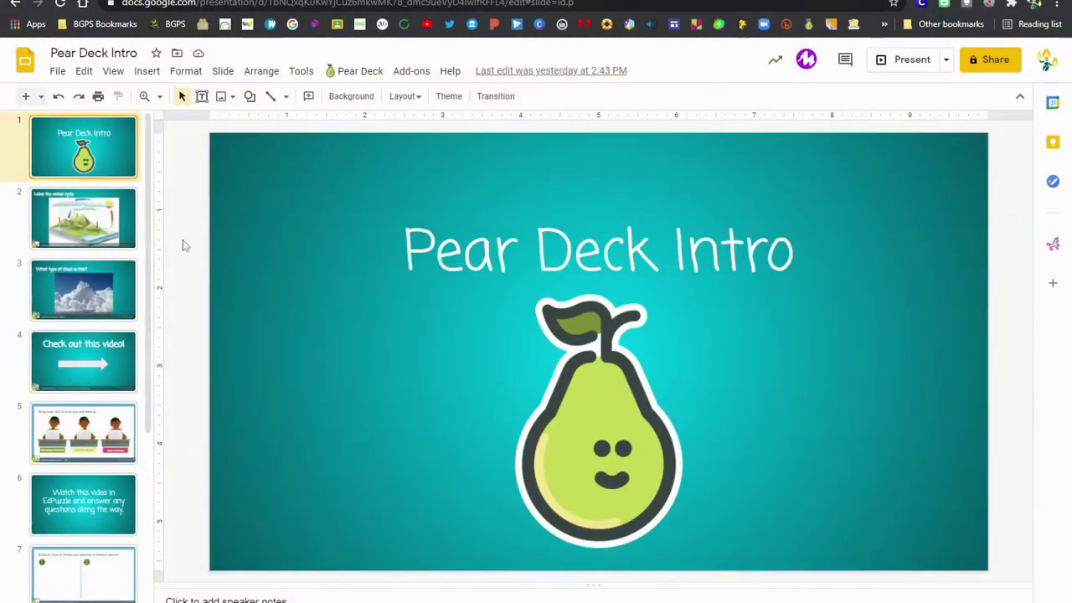
# - Open the Pear Deck add-on and start adding a website question to slide 6, the EdPuzzle video slide
pyautogui.click(344, 73)
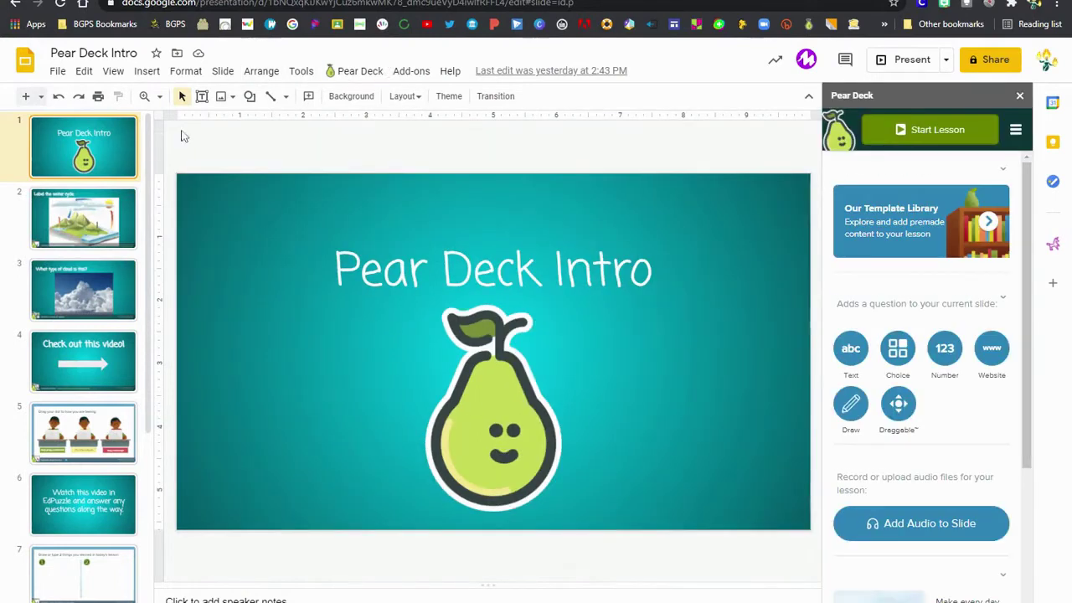
pyautogui.scroll(-3, 74, 374)
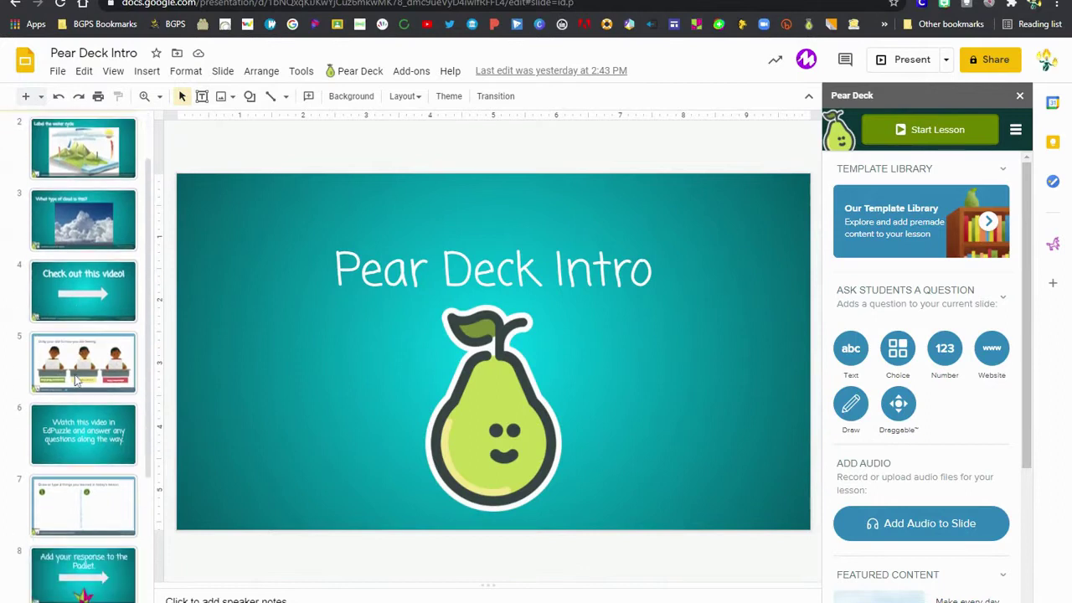
pyautogui.click(74, 368)
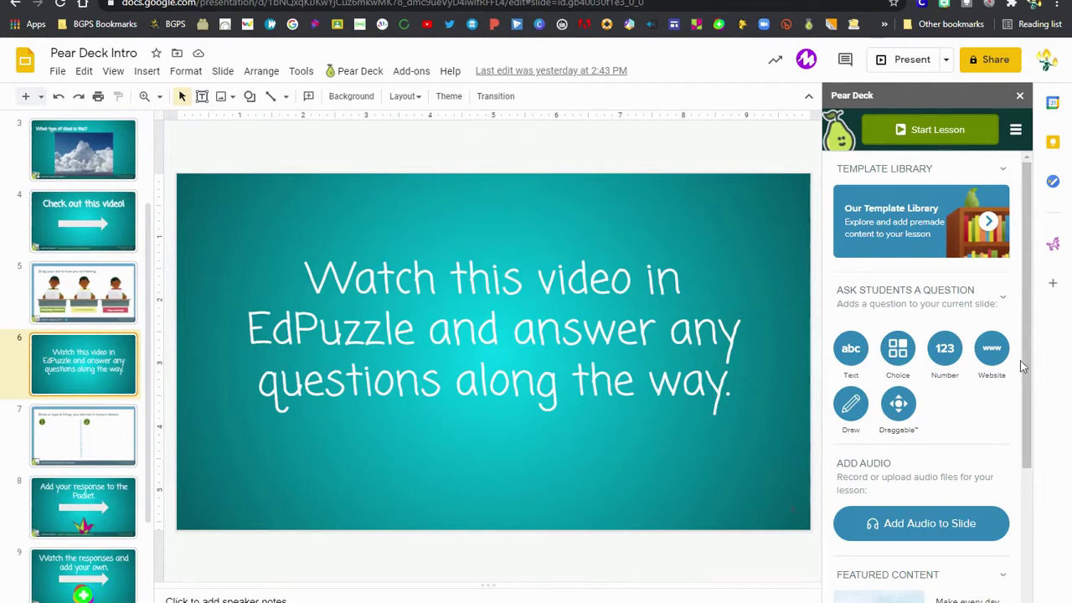
pyautogui.click(993, 348)
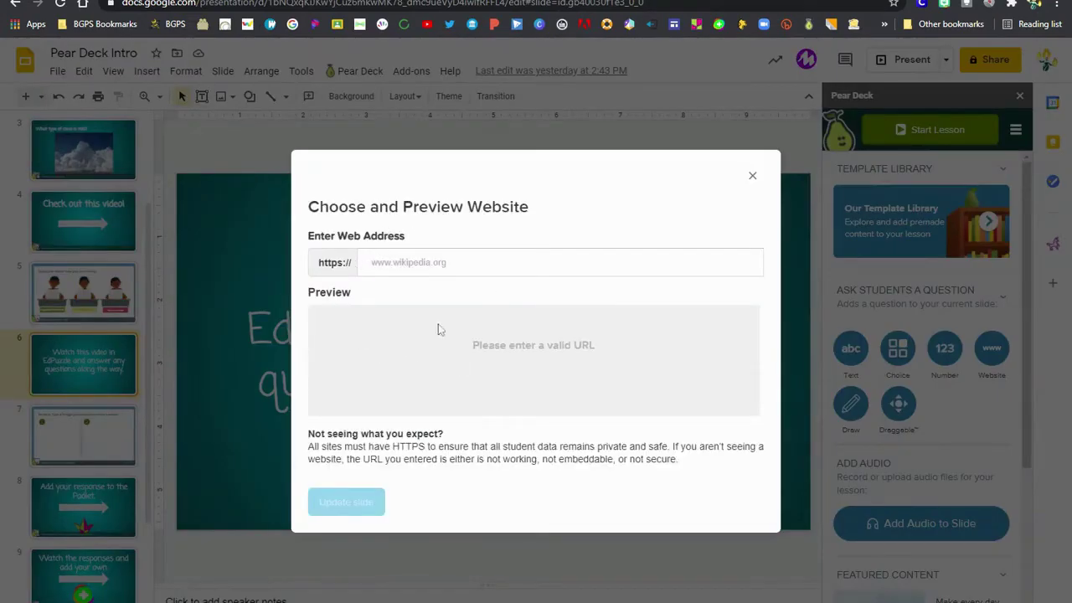
# - Switch to Edpuzzle and assign the video "Copy of Dog Genius | Awesome Animals" to the Distance Learning class
pyautogui.hotkey('ctrl', 'Tab')
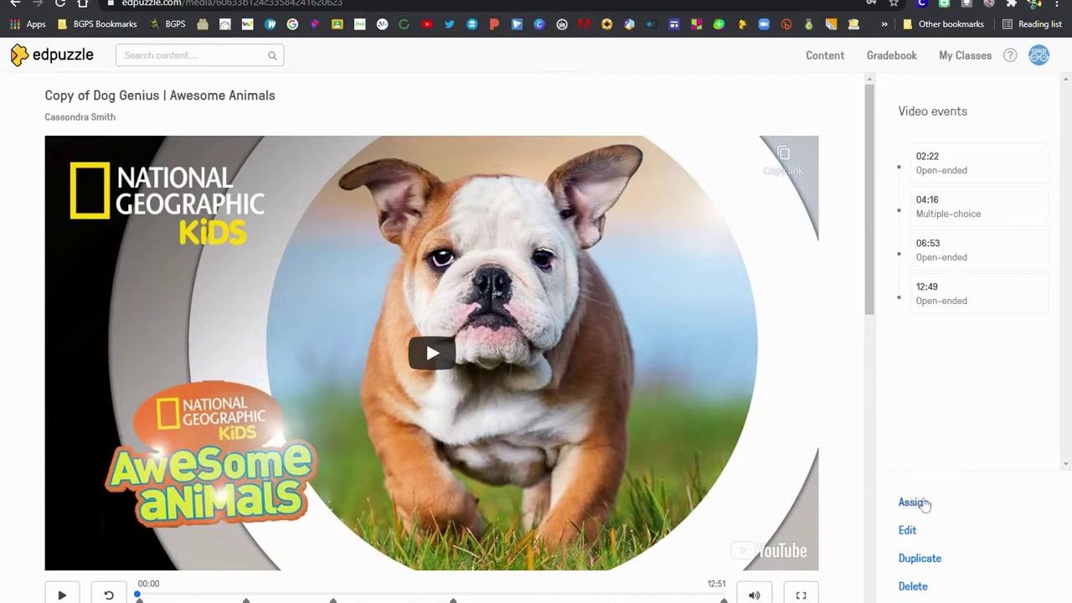
pyautogui.click(916, 506)
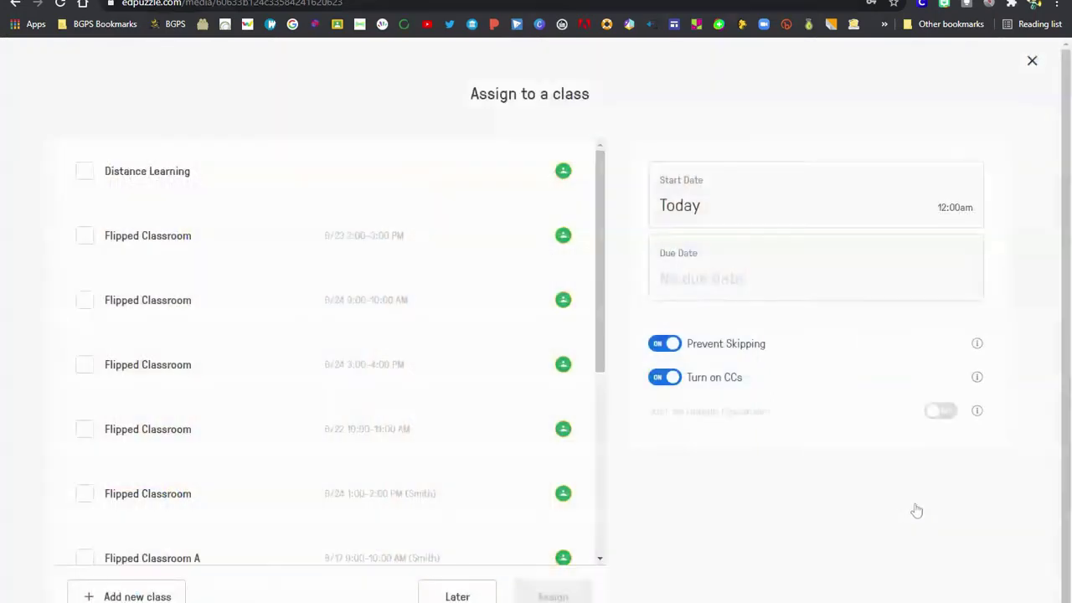
pyautogui.click(84, 171)
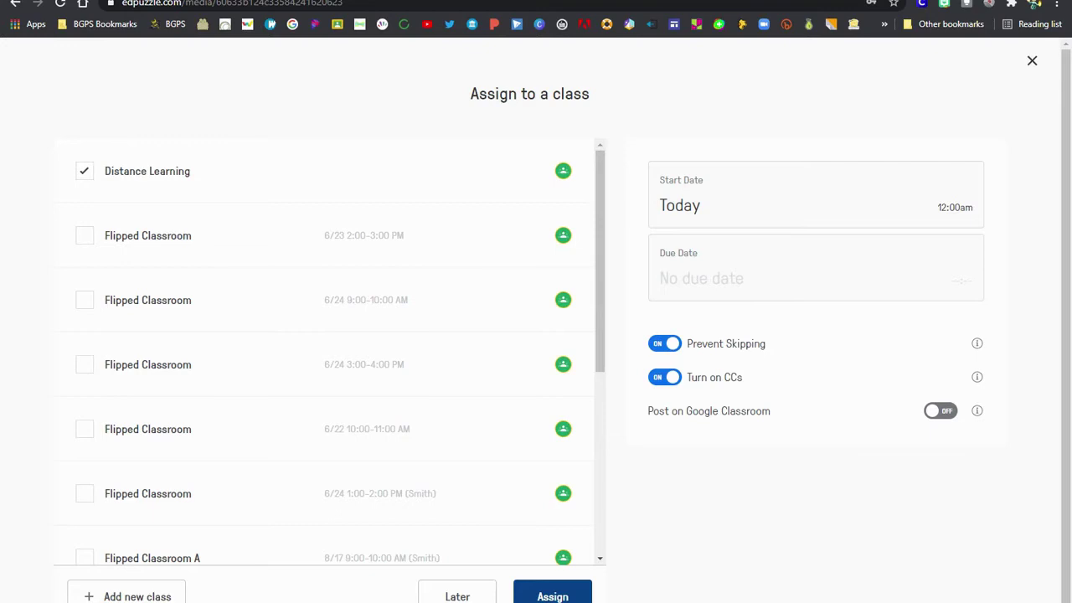
pyautogui.click(553, 597)
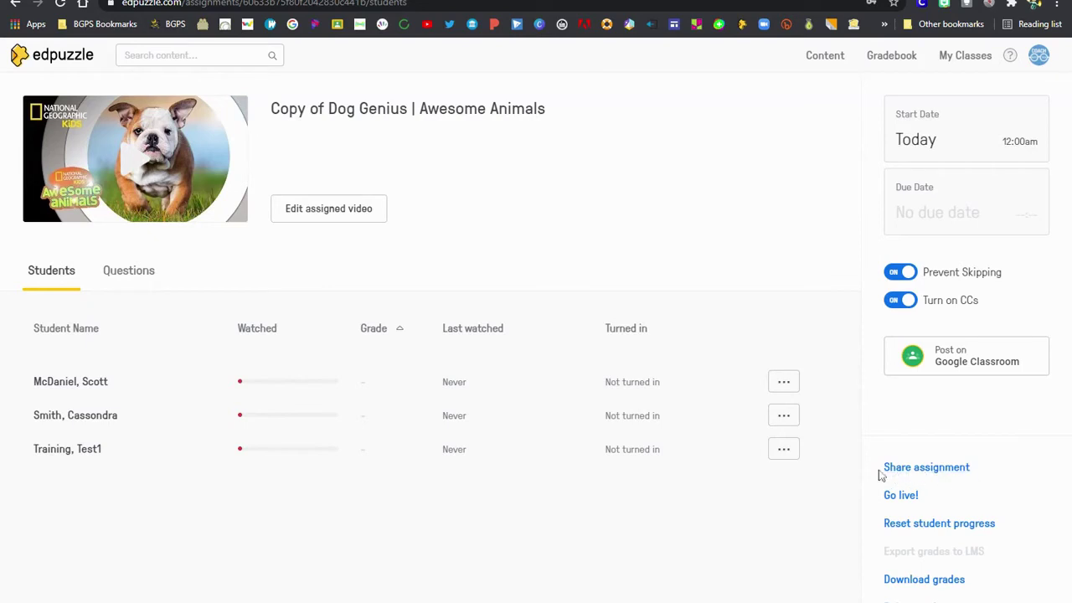
# - Open the assignment's sharing options and copy only the src web address, from https through /watch, out of the embed code
pyautogui.click(955, 474)
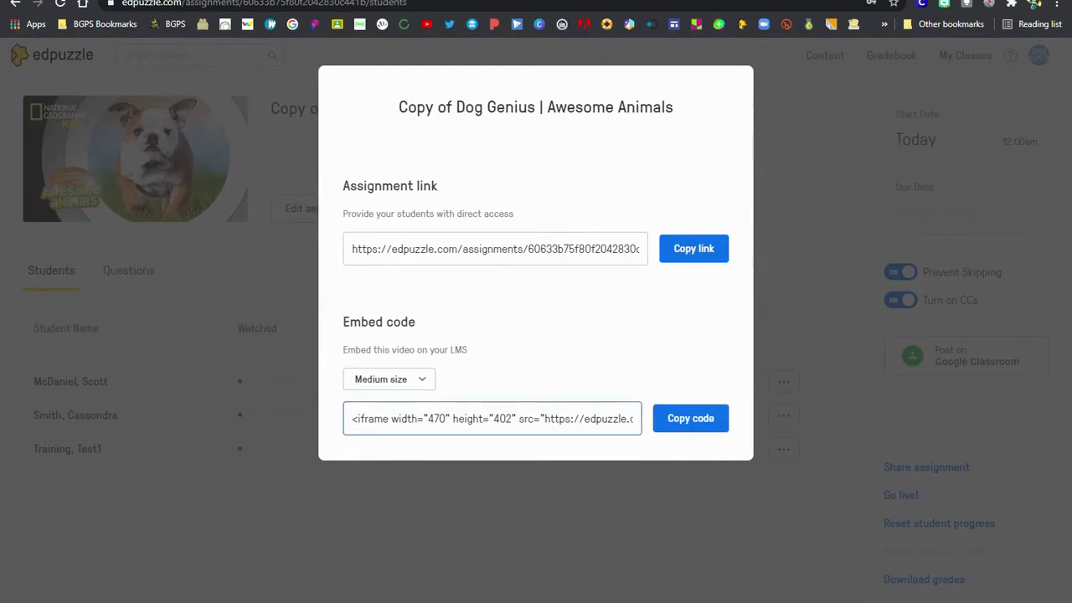
pyautogui.moveTo(545, 419)
pyautogui.mouseDown()
pyautogui.moveTo(636, 419)
pyautogui.moveTo(531, 419)
pyautogui.moveTo(555, 419)
pyautogui.mouseUp()
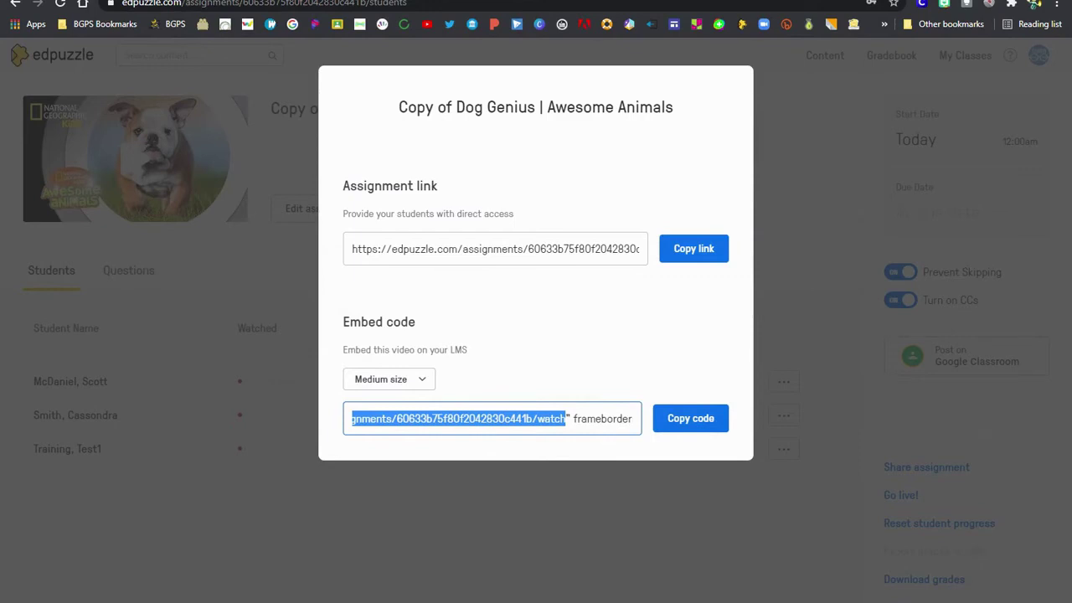
pyautogui.hotkey('shift', 'Left')
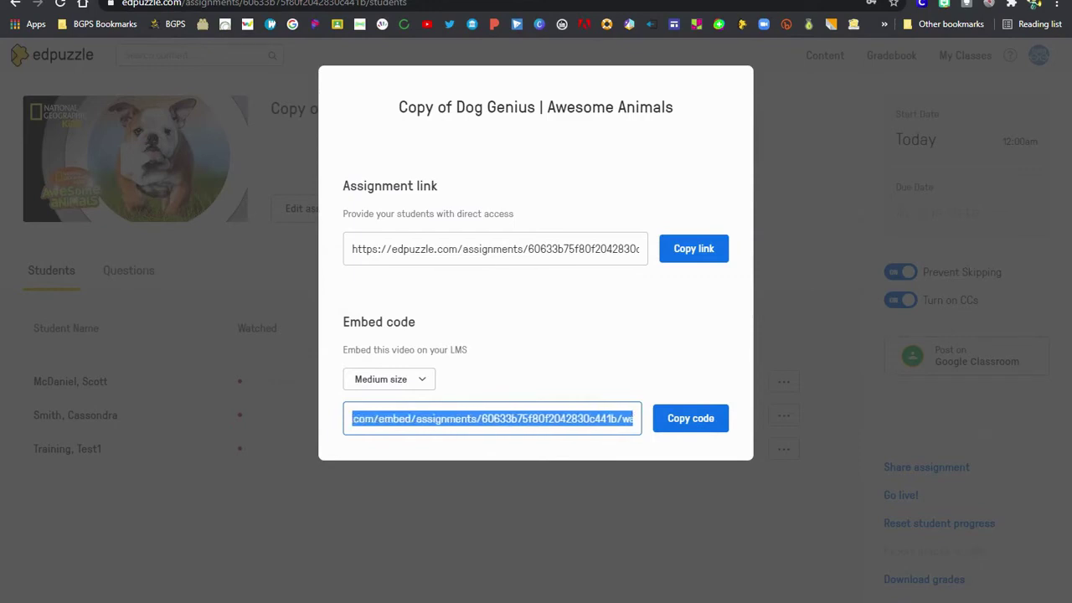
pyautogui.hotkey('shift', 'Left')
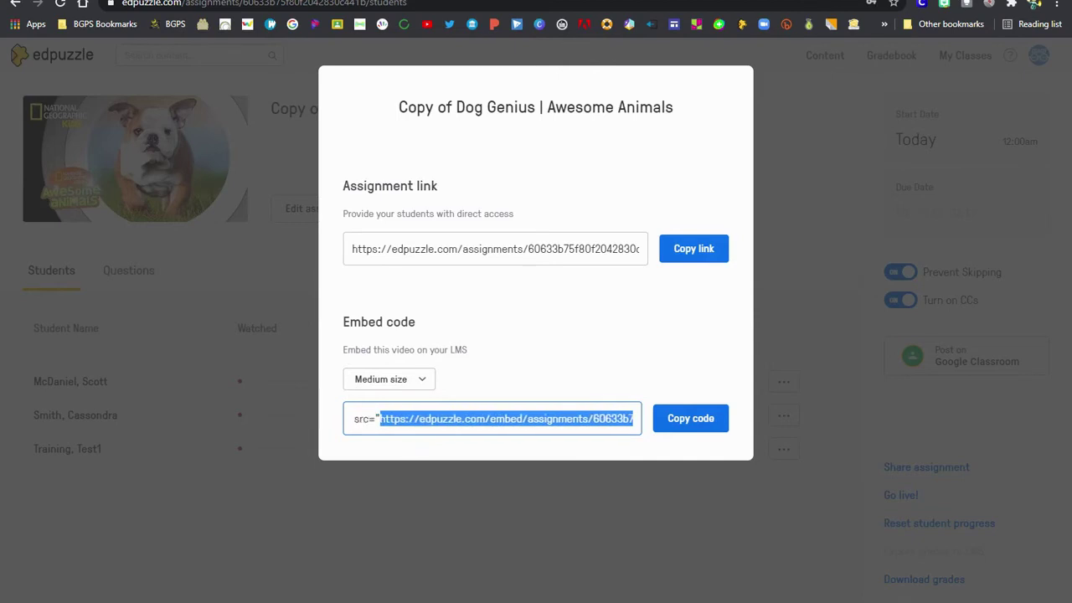
pyautogui.hotkey('shift', 'Right')
pyautogui.hotkey('shift', 'Right')
pyautogui.hotkey('shift', 'Right')
pyautogui.hotkey('shift', 'Right')
pyautogui.hotkey('shift', 'Right')
pyautogui.hotkey('shift', 'Right')
pyautogui.hotkey('shift', 'Right')
pyautogui.hotkey('shift', 'Right')
pyautogui.hotkey('shift', 'Right')
pyautogui.hotkey('shift', 'Right')
pyautogui.hotkey('shift', 'Right')
pyautogui.hotkey('shift', 'Right')
pyautogui.hotkey('shift', 'Right')
pyautogui.hotkey('shift', 'Right')
pyautogui.hotkey('shift', 'Right')
pyautogui.hotkey('shift', 'Right')
pyautogui.hotkey('shift', 'Right')
pyautogui.hotkey('shift', 'Right')
pyautogui.hotkey('shift', 'Right')
pyautogui.hotkey('shift', 'Right')
pyautogui.hotkey('ctrl', 'c')
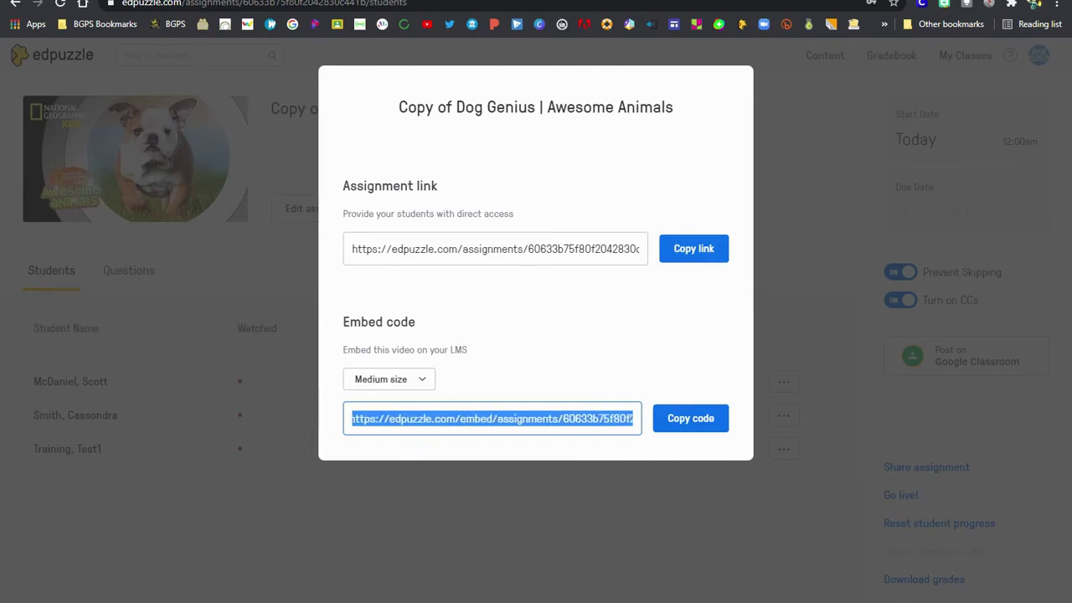
pyautogui.hotkey('shift', 'Right')
pyautogui.hotkey('shift', 'Left')
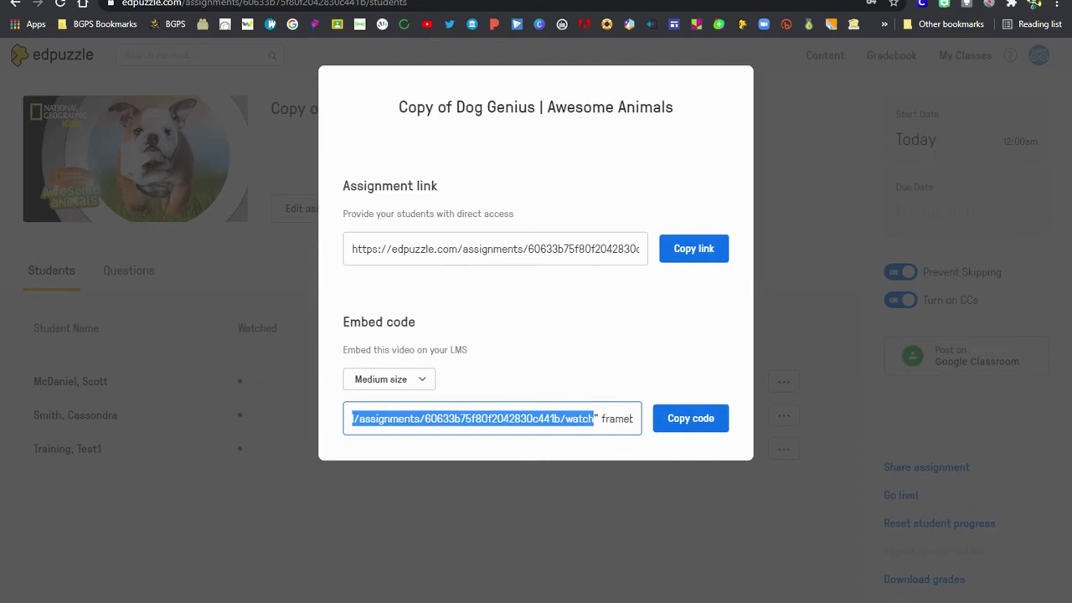
# - Switch back to the Pear Deck Intro slides, enter the copied Edpuzzle embed address as the website, and update the slide
pyautogui.hotkey('ctrl', 'Tab')
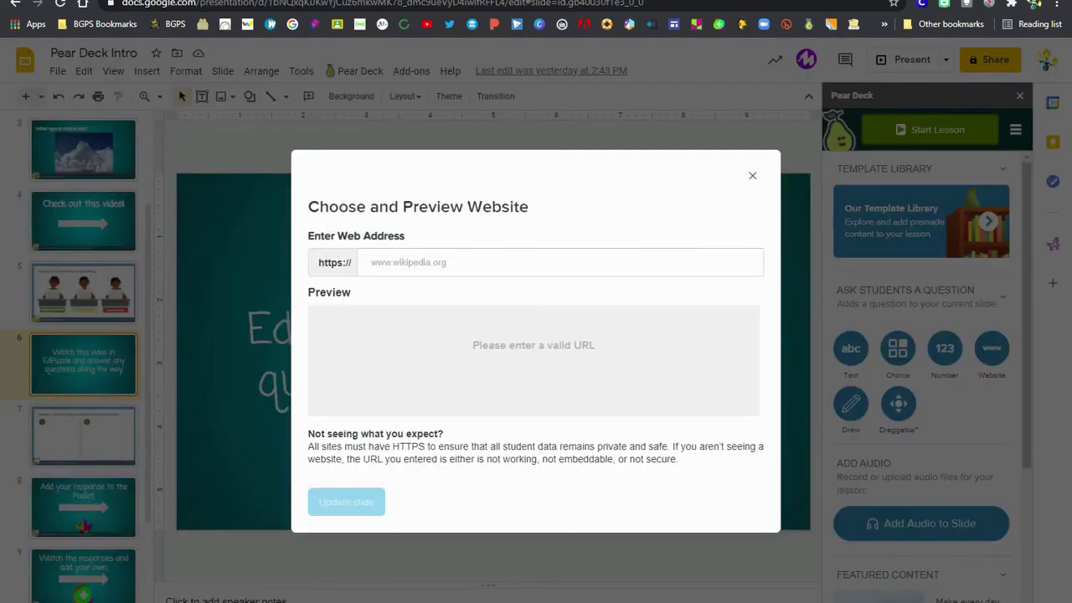
pyautogui.click(374, 259)
pyautogui.hotkey('ctrl', 'v')
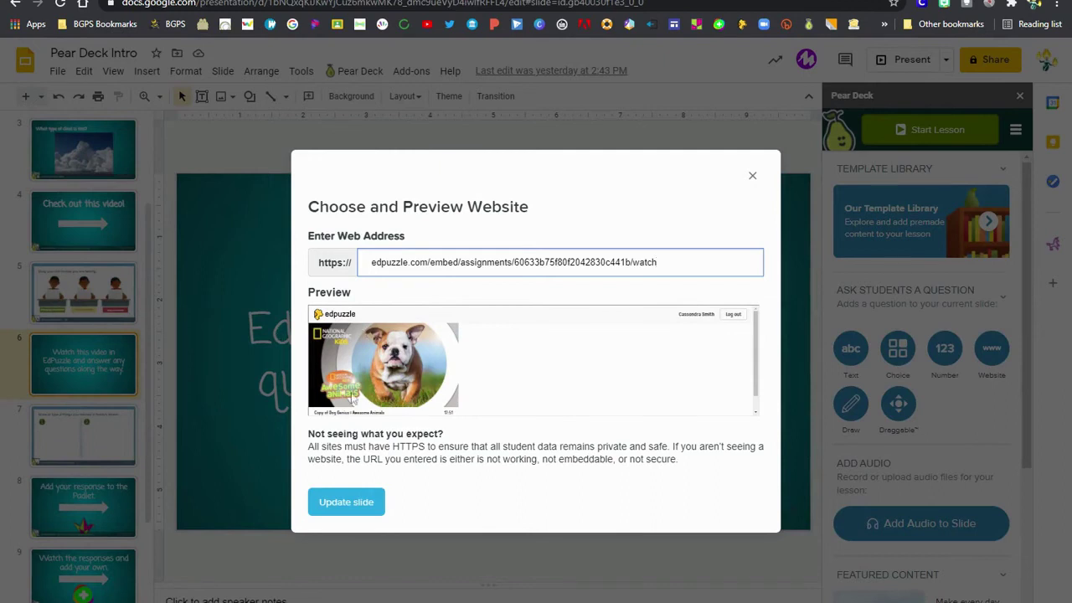
pyautogui.click(355, 502)
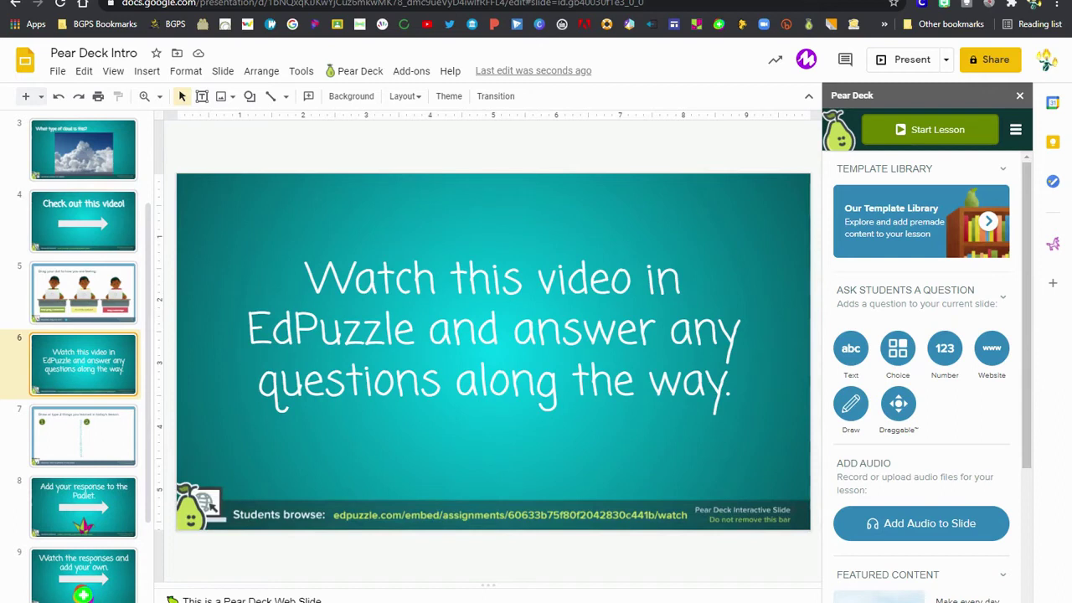
# - Start the Pear Deck lesson and try the embedded Edpuzzle video in the student view, continuing past the note before pausing playback
pyautogui.click(939, 130)
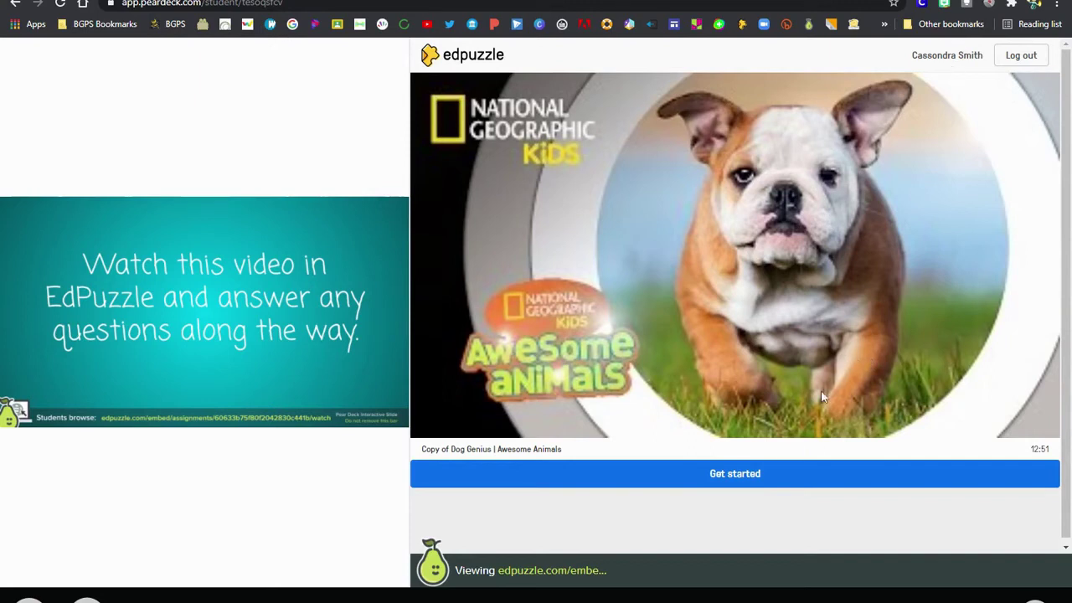
pyautogui.click(736, 474)
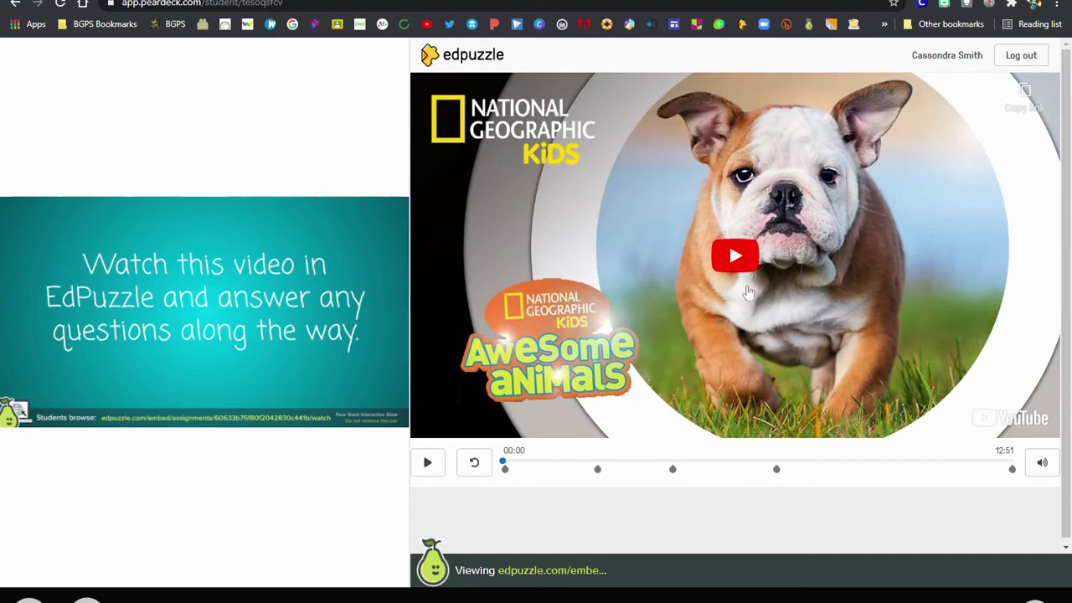
pyautogui.click(430, 473)
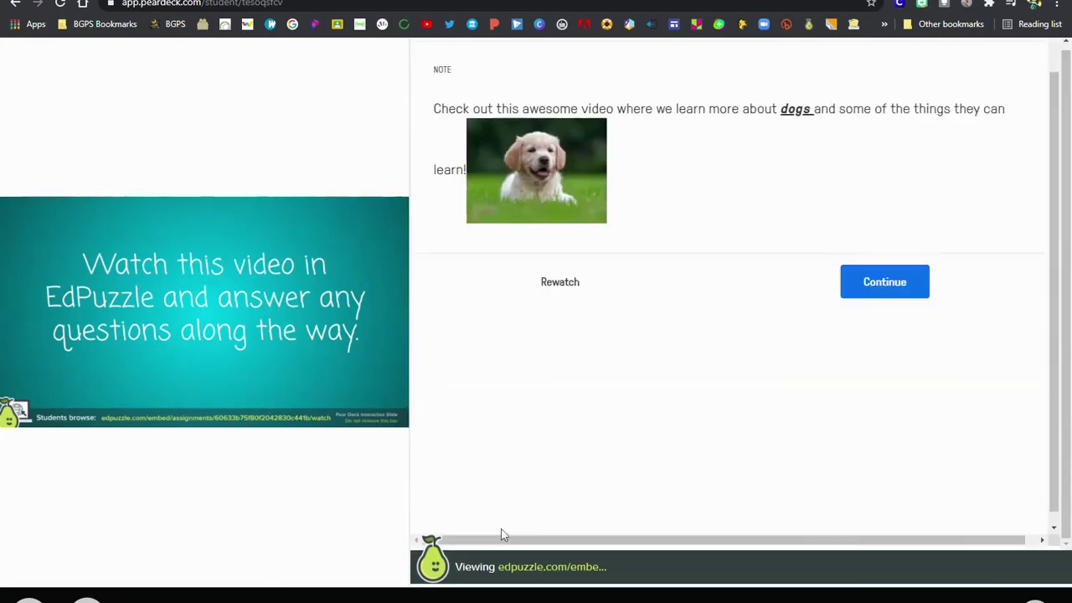
pyautogui.click(867, 283)
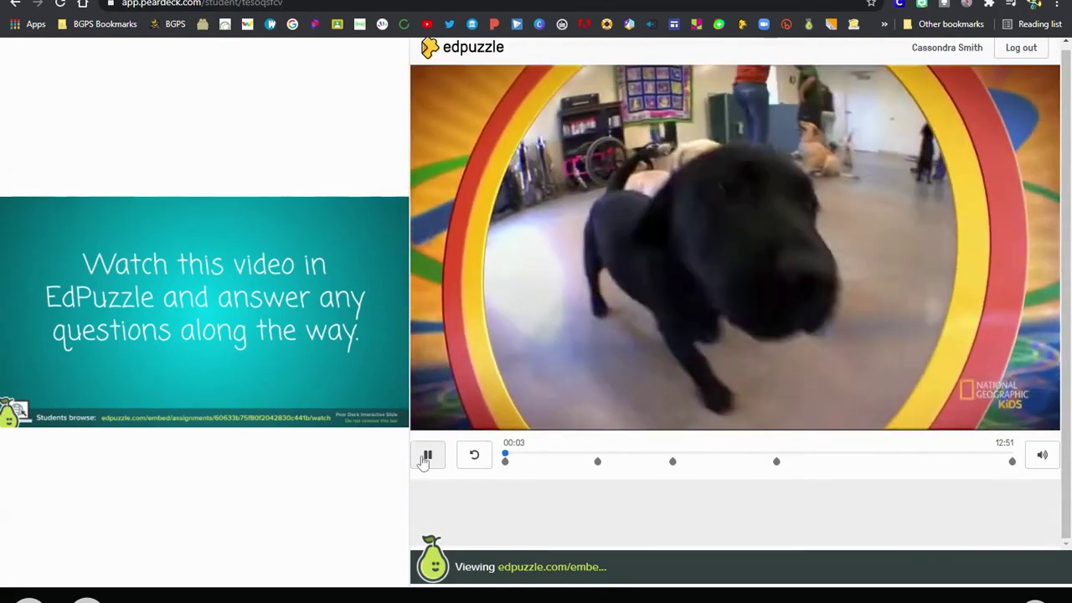
pyautogui.click(426, 455)
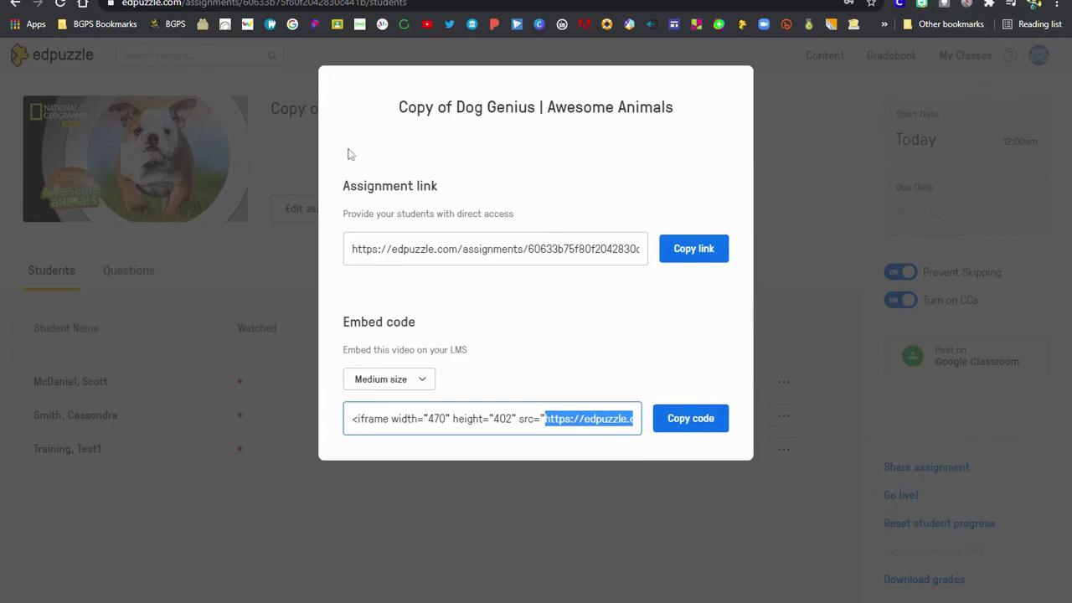
# - Close the assignment's sharing dialog in Edpuzzle and switch back to the Pear Deck Intro slides
pyautogui.click(773, 152)
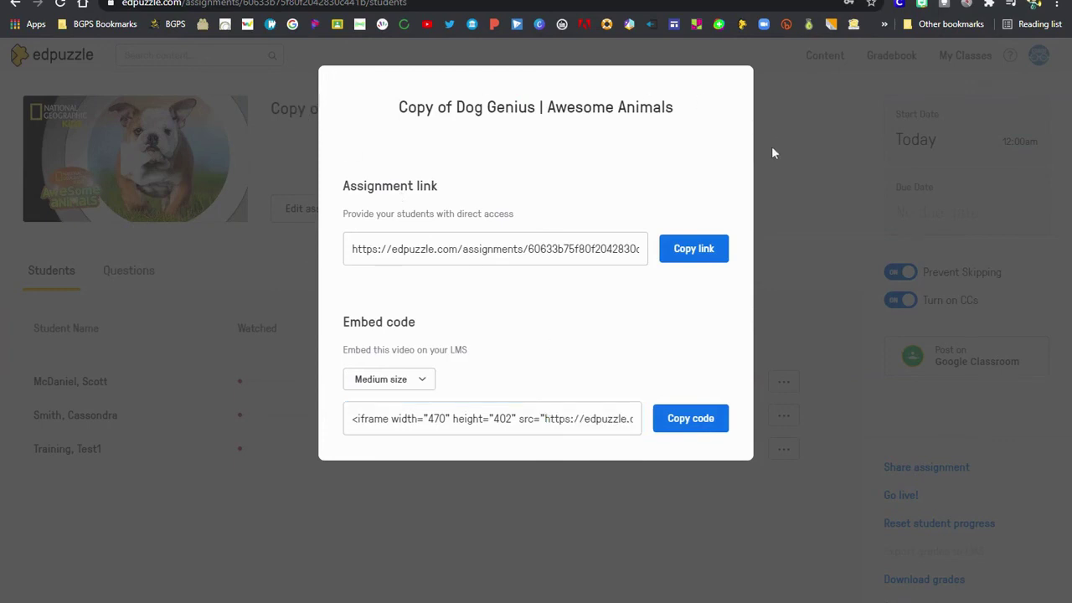
pyautogui.click(785, 185)
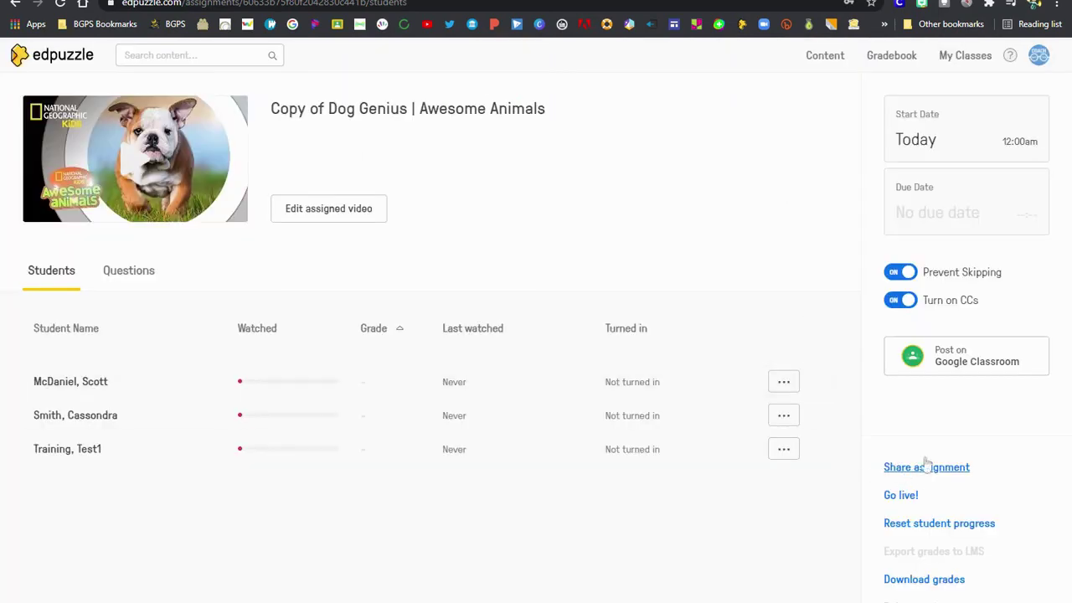
pyautogui.hotkey('ctrl', 'Tab')
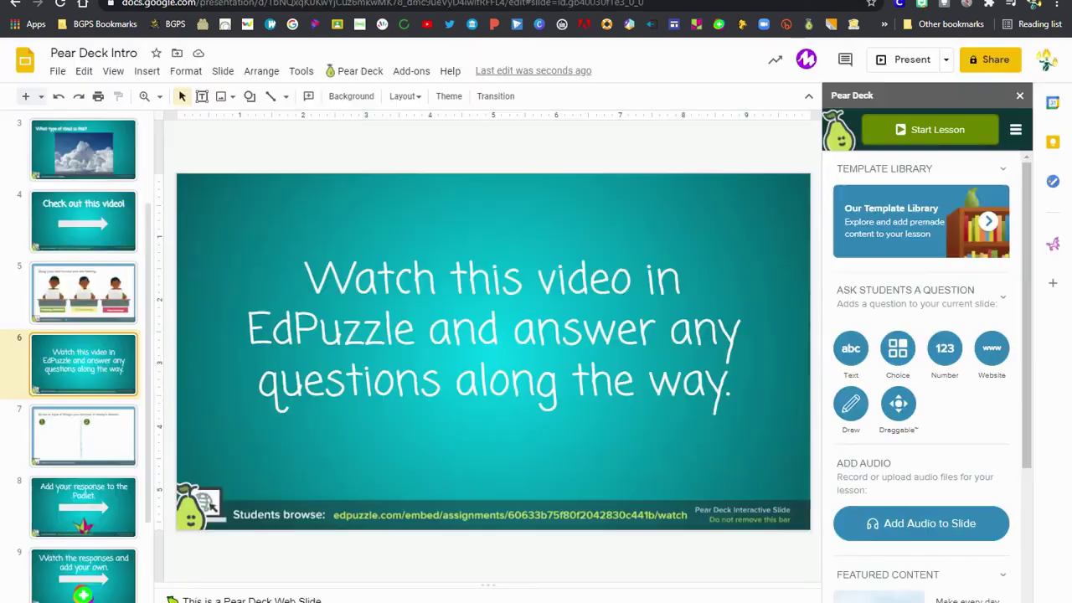